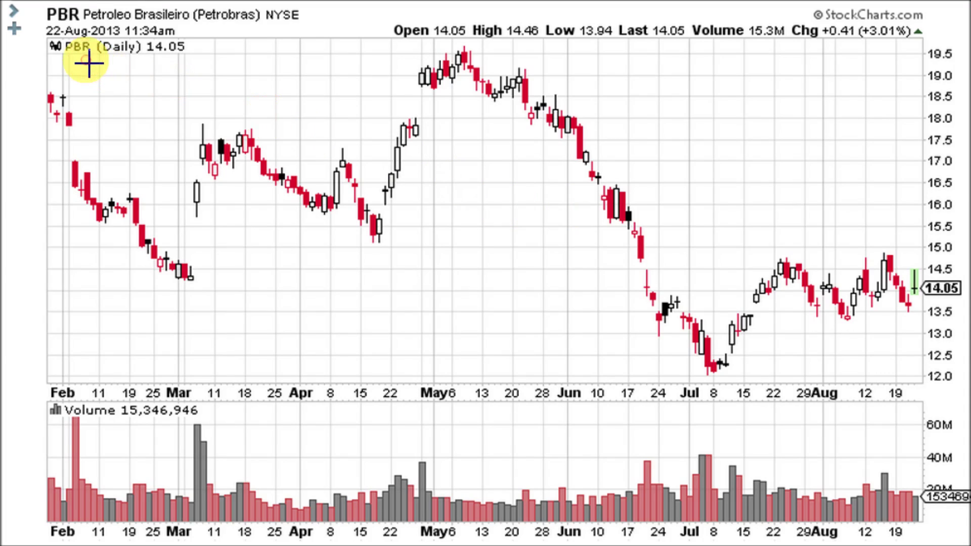
Step: Add the MACD and MACD Histogram indicators below the PBR daily chart
scroll(88, 63, "down", 6)
scroll(89, 63, "down", 2)
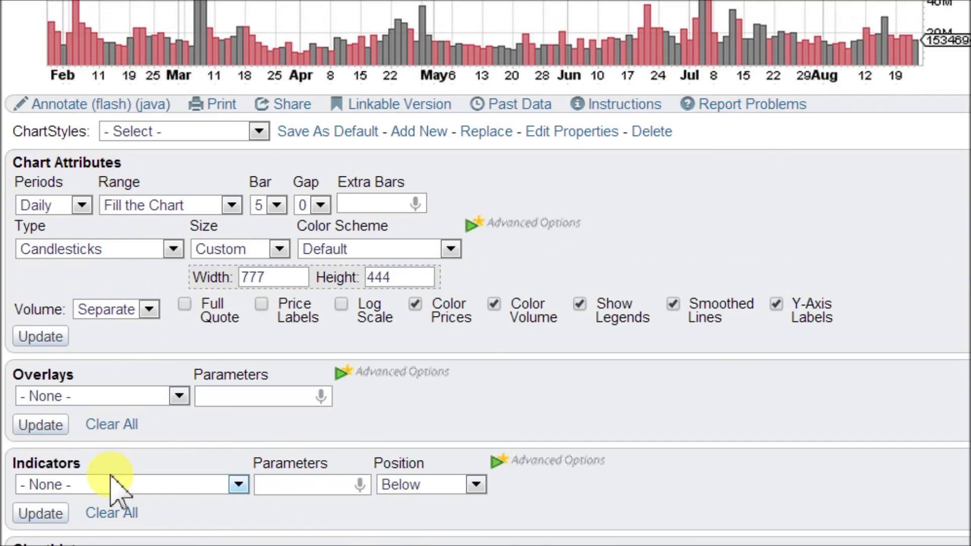
left_click(87, 481)
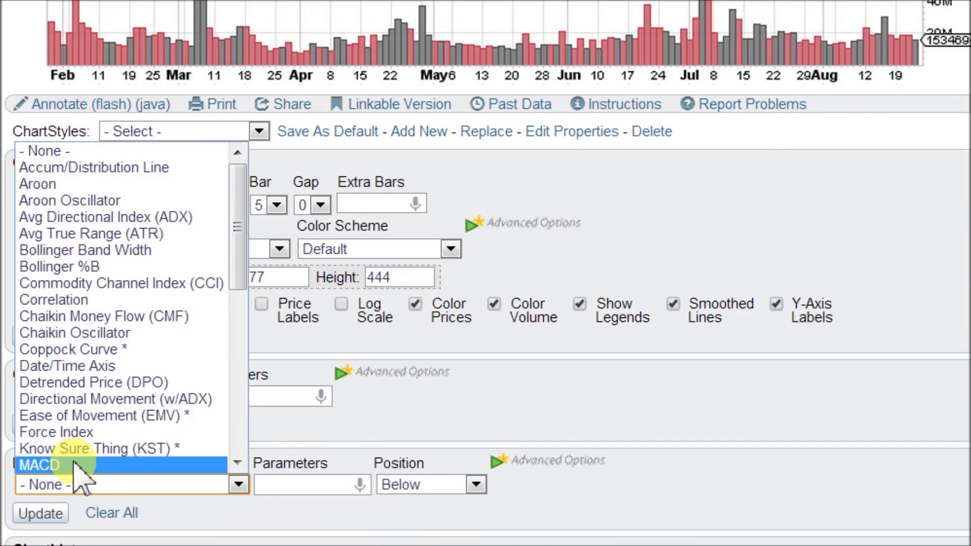
left_click(76, 465)
left_click(83, 509)
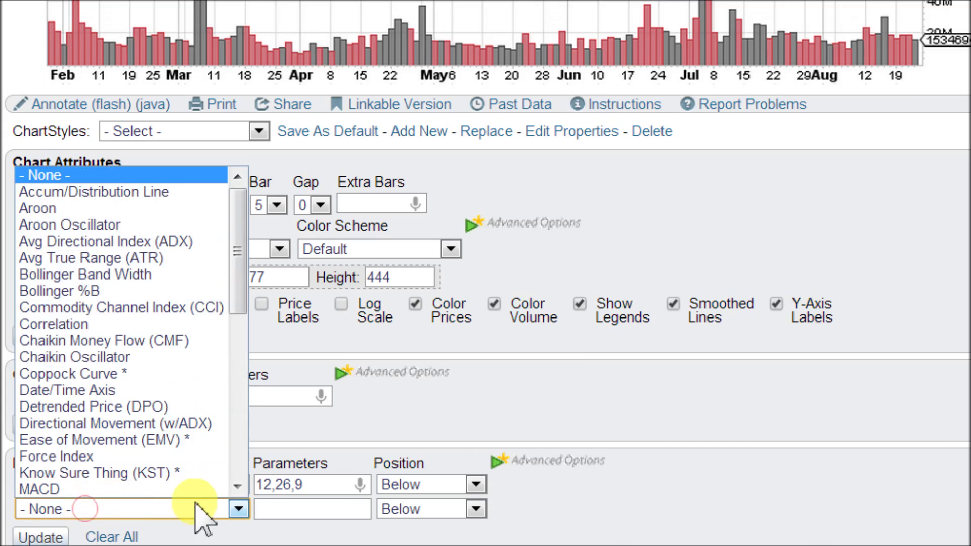
scroll(234, 501, "down", 1)
left_click(180, 464)
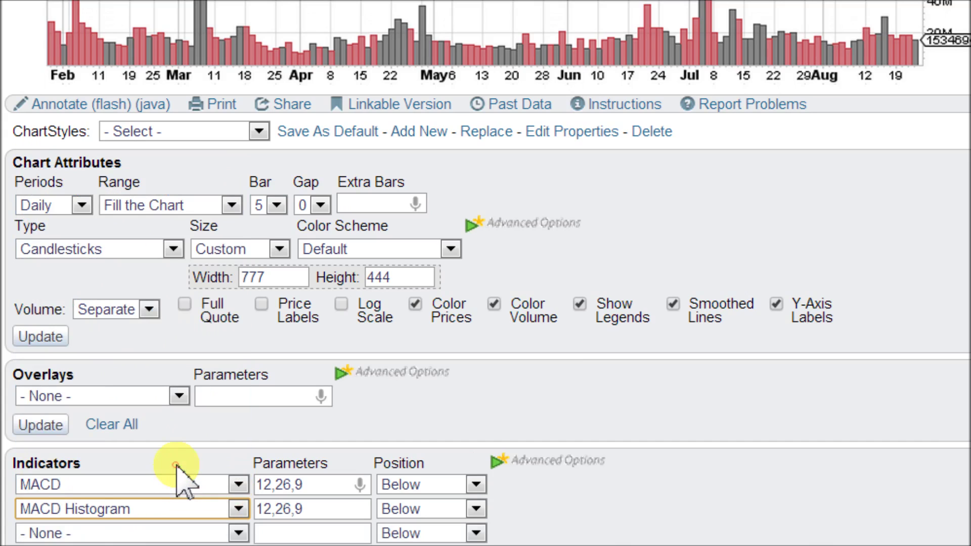
left_click(50, 431)
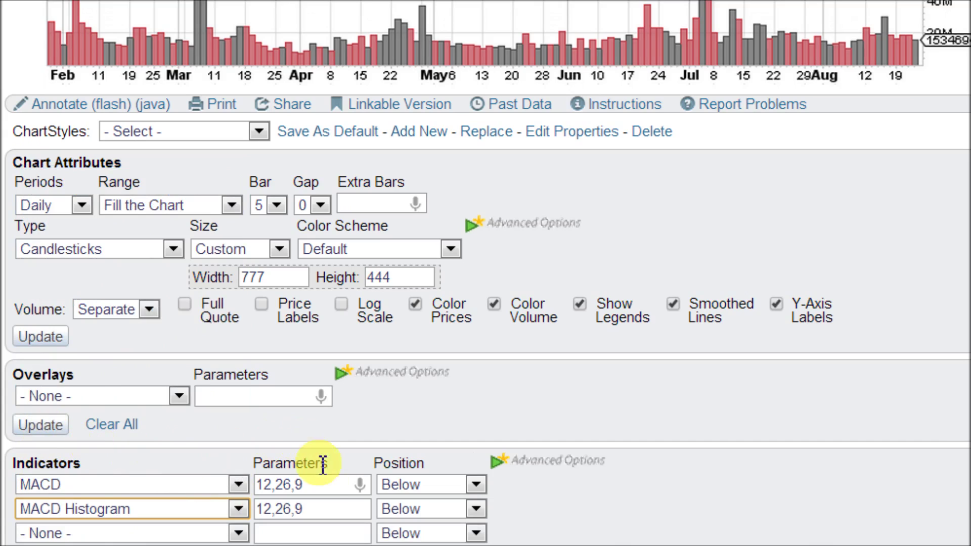
Step: Review the MACD parameters, keep them at 12,26,9, and update the chart
left_click_drag(318, 485, 219, 477)
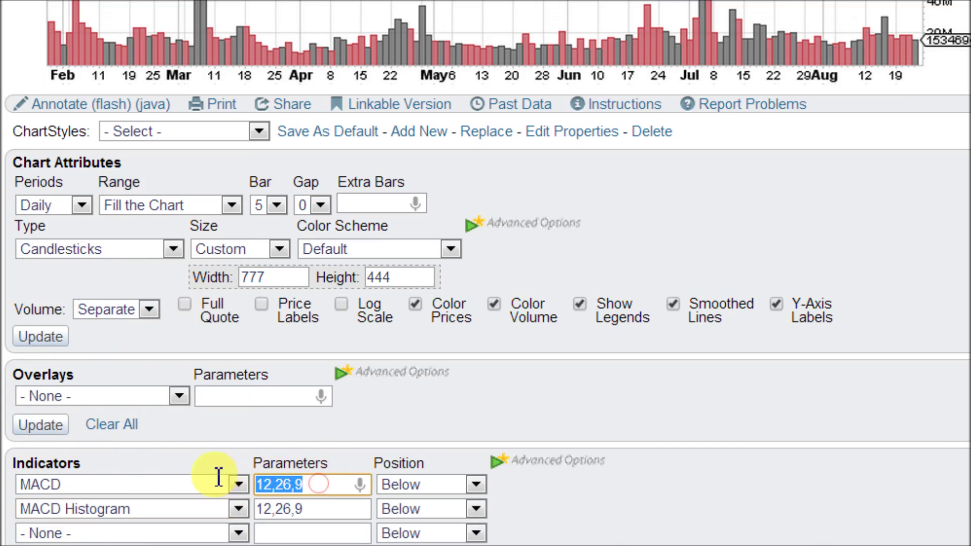
left_click(223, 432)
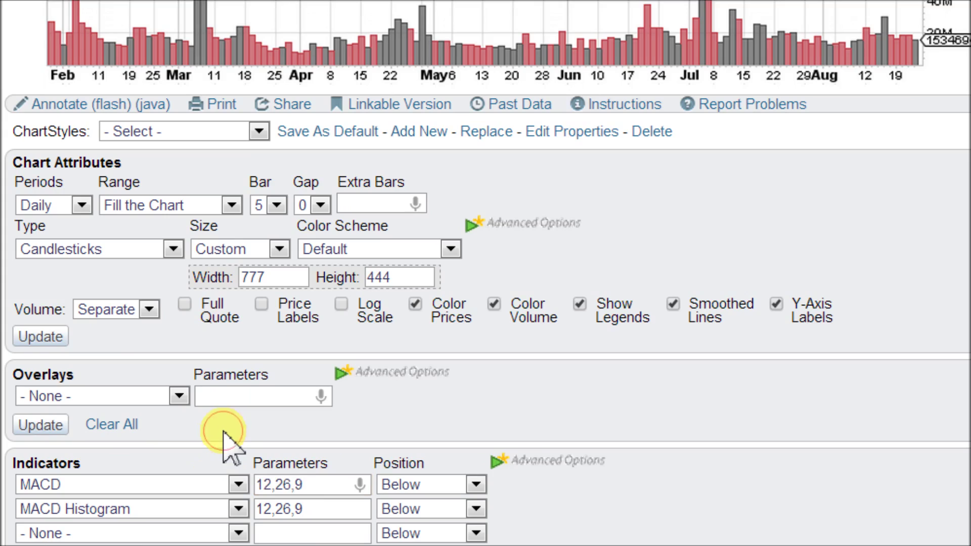
left_click(300, 487)
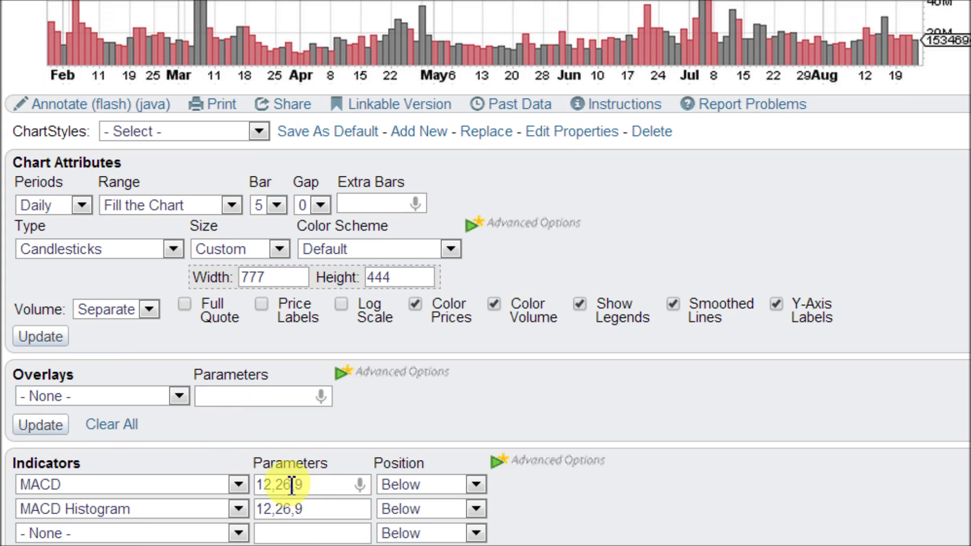
left_click(50, 425)
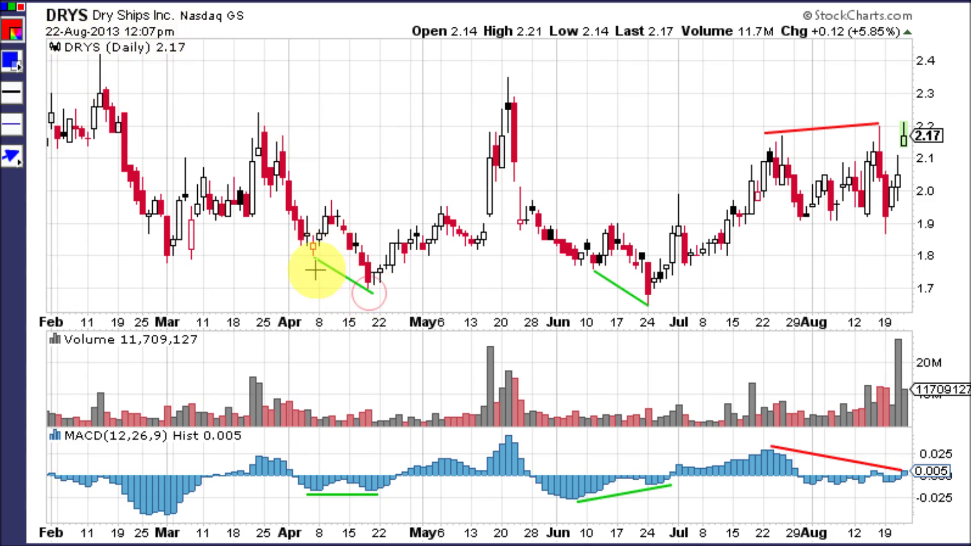
Step: Examine the green and red divergence lines on the DRYS price chart against those on its MACD histogram
left_click(310, 256)
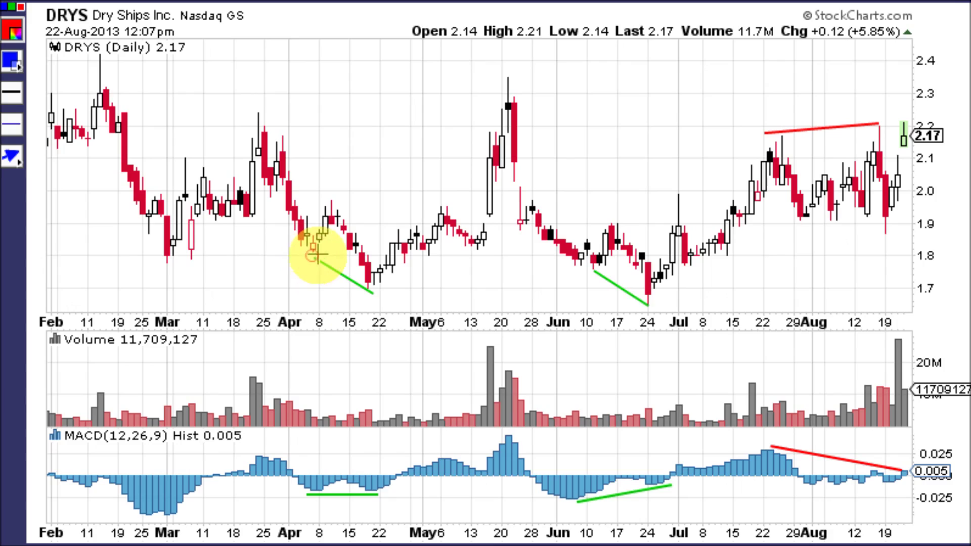
left_click(373, 489)
left_click(320, 490)
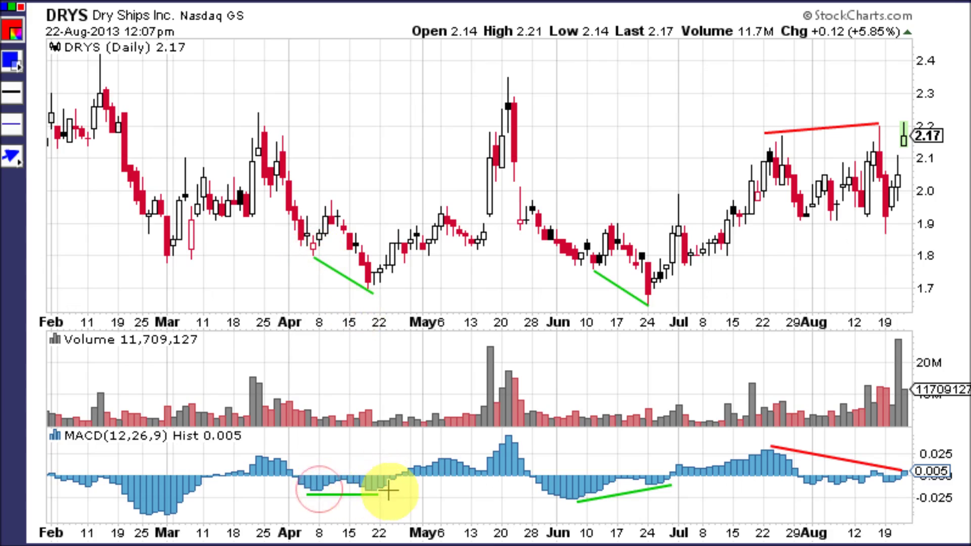
left_click(322, 497)
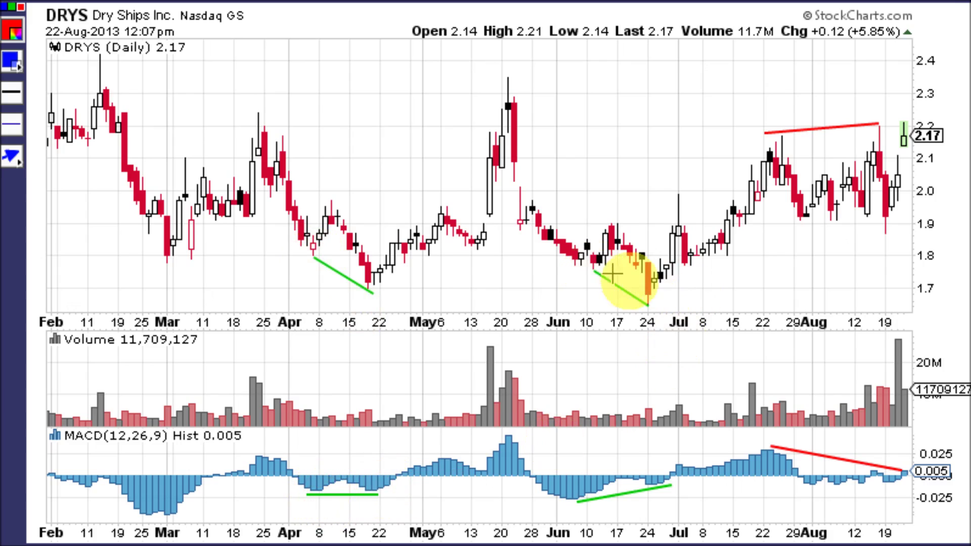
left_click(650, 313)
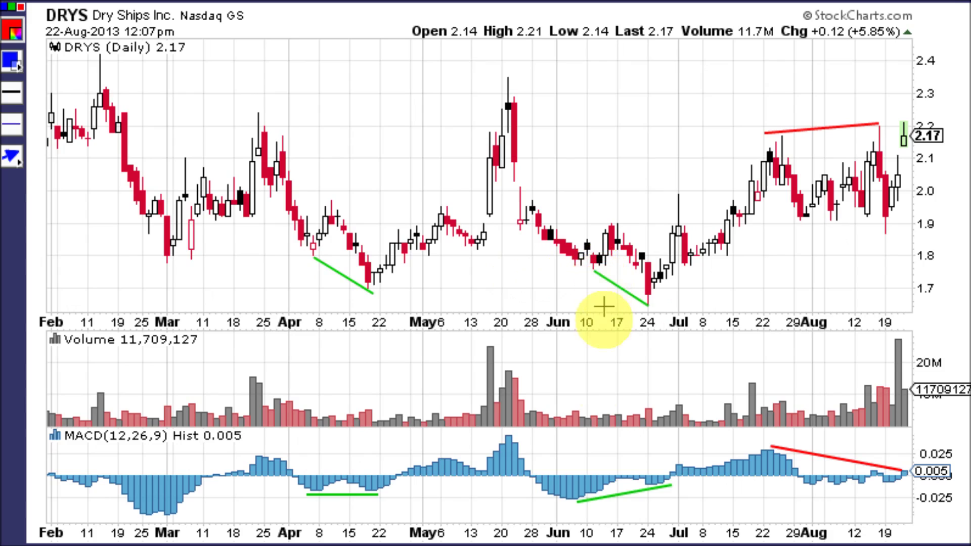
left_click(657, 481)
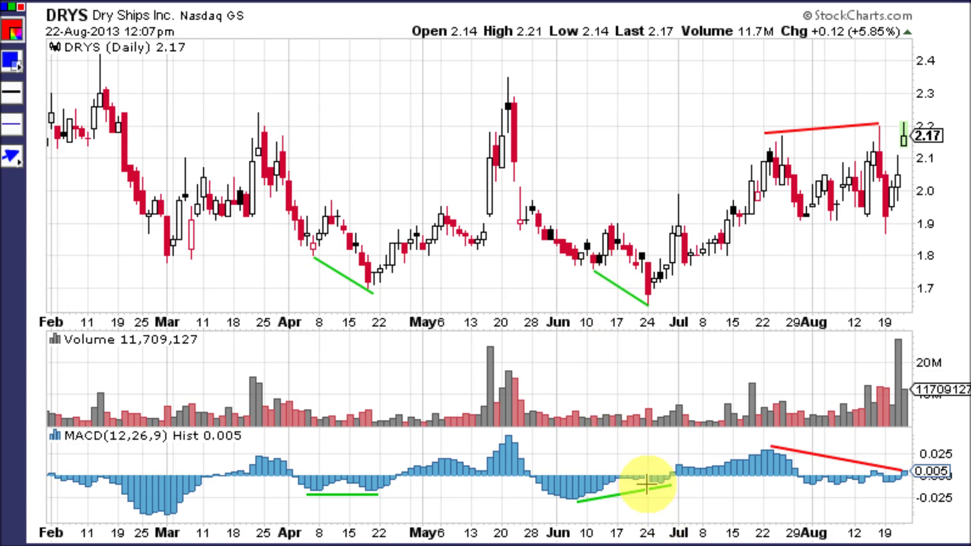
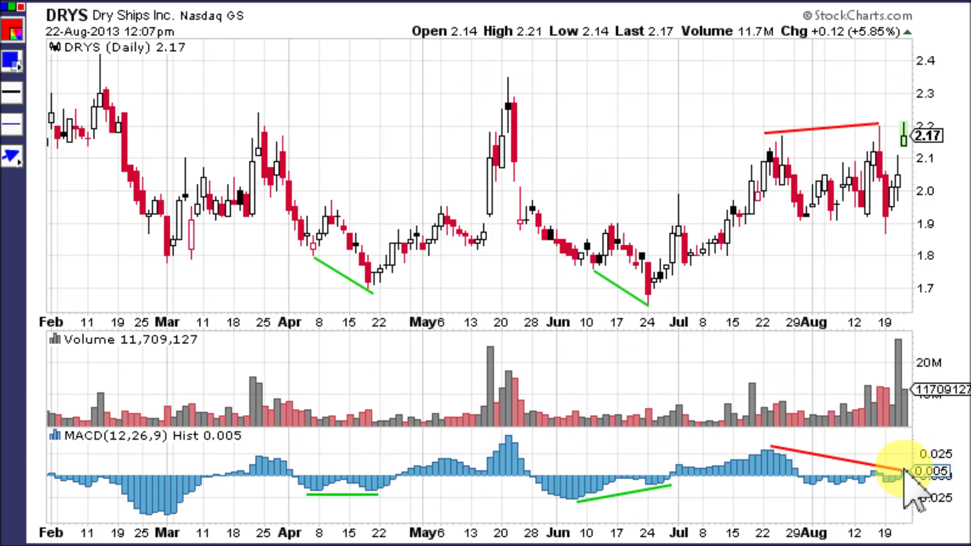
left_click(772, 450)
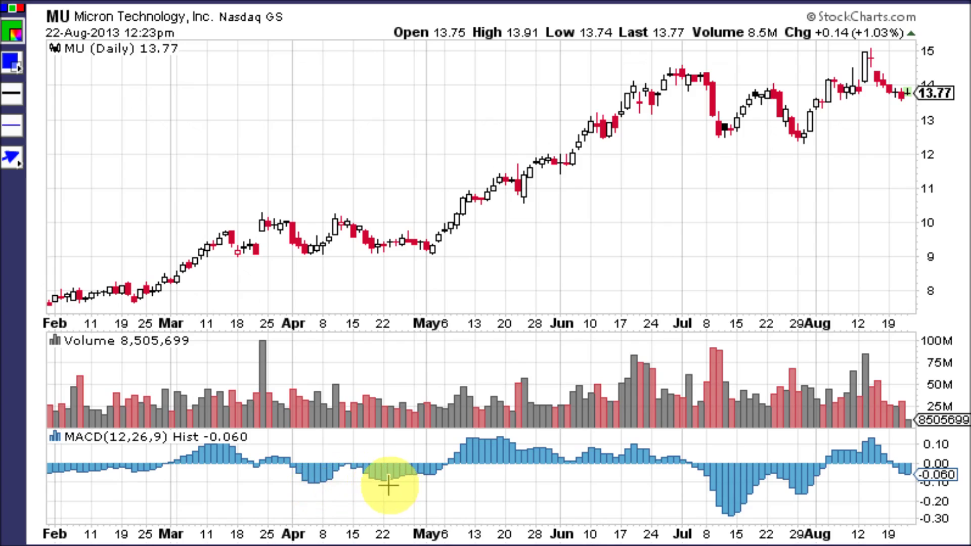
Step: Draw a rising green line under the MU MACD histogram from late April to early May and a falling one above the late-April price candles
left_click_drag(385, 484, 442, 475)
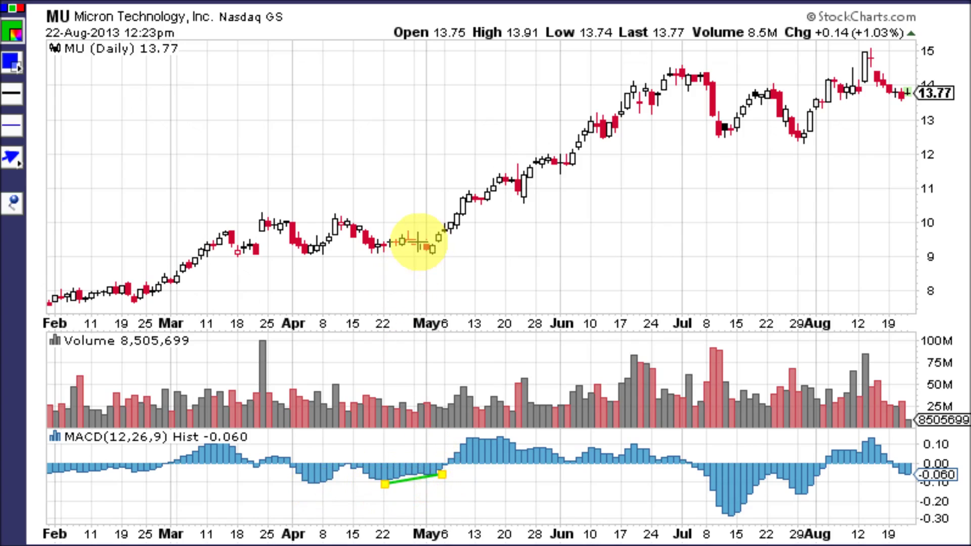
left_click_drag(400, 230, 429, 237)
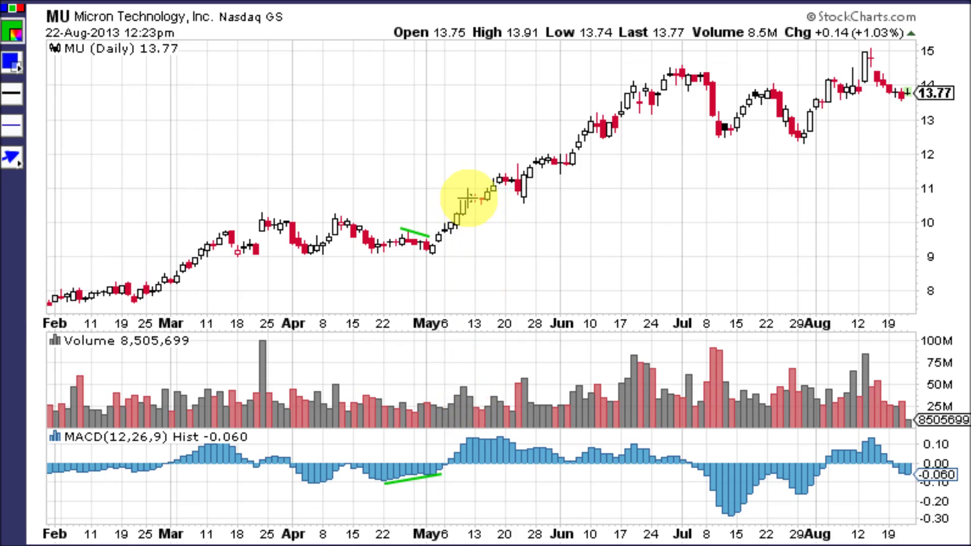
left_click(344, 209)
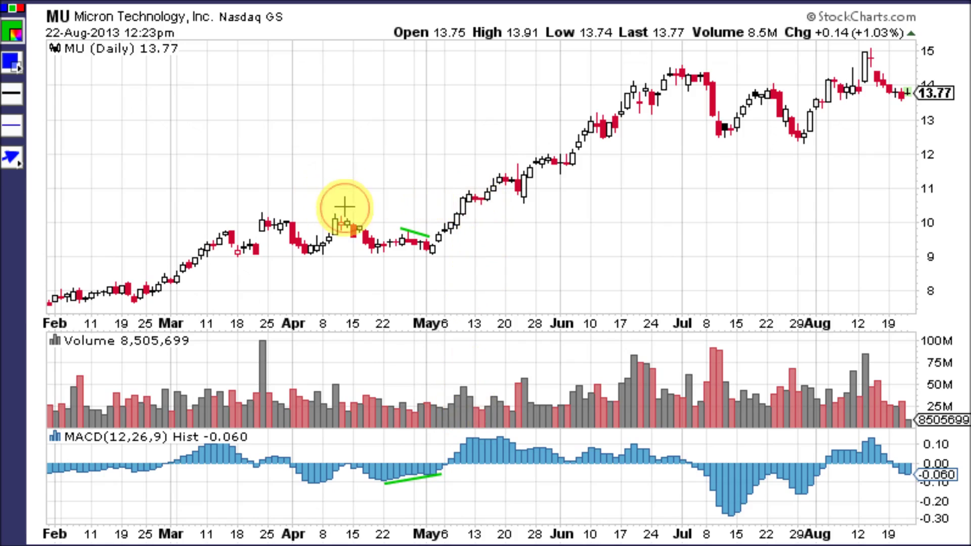
left_click(269, 204)
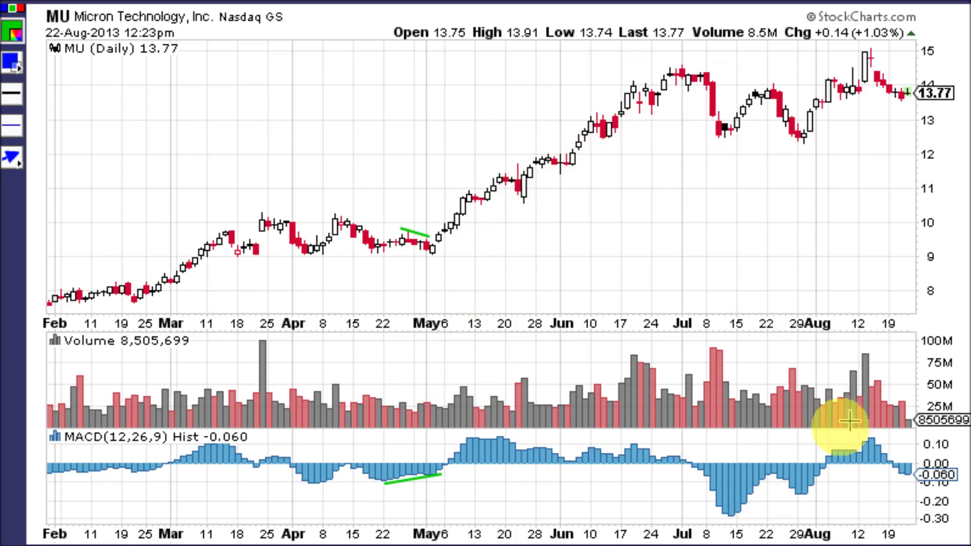
Step: Draw a rising green line under the two July MACD histogram troughs and a falling green line under the matching price lows
left_click_drag(732, 518, 808, 494)
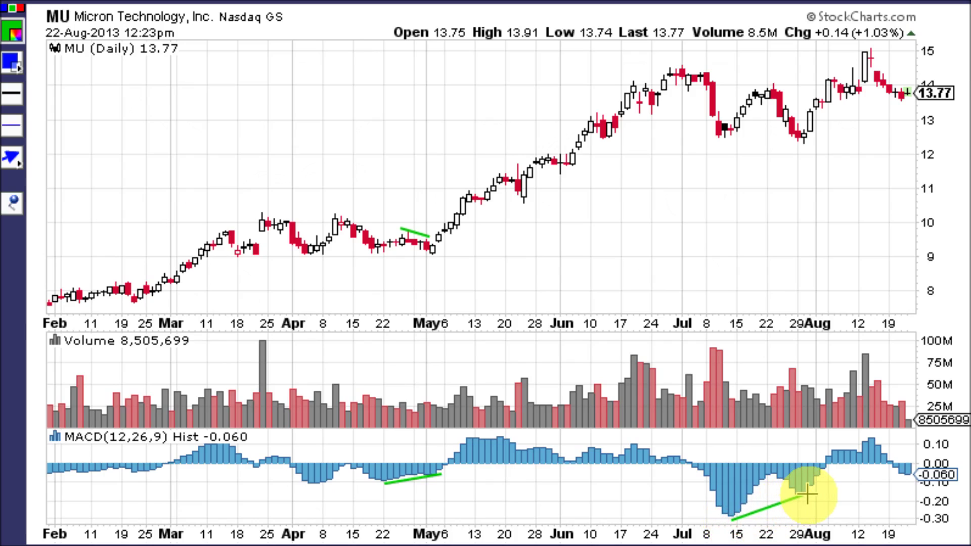
left_click(841, 481)
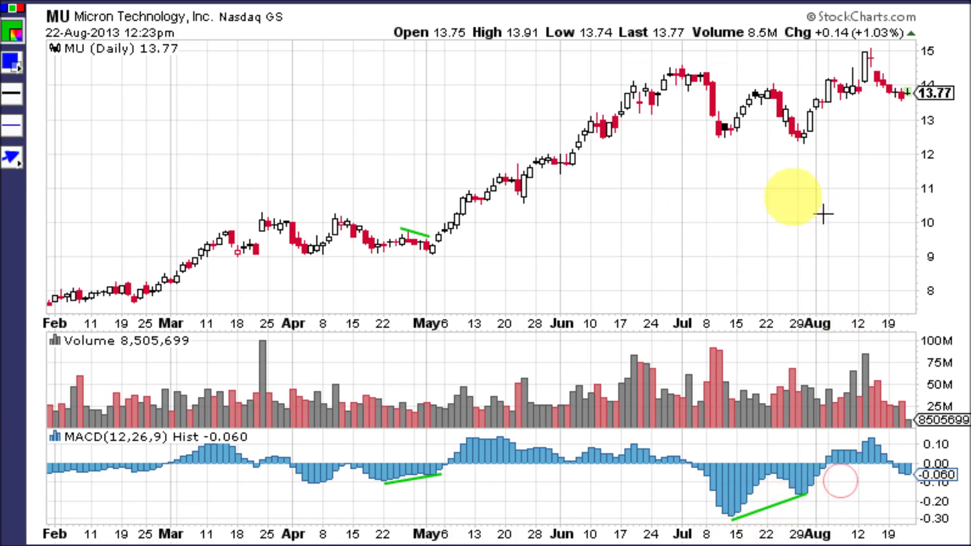
mouse_move(720, 139)
left_mouse_down()
mouse_move(815, 144)
mouse_move(806, 147)
left_mouse_up()
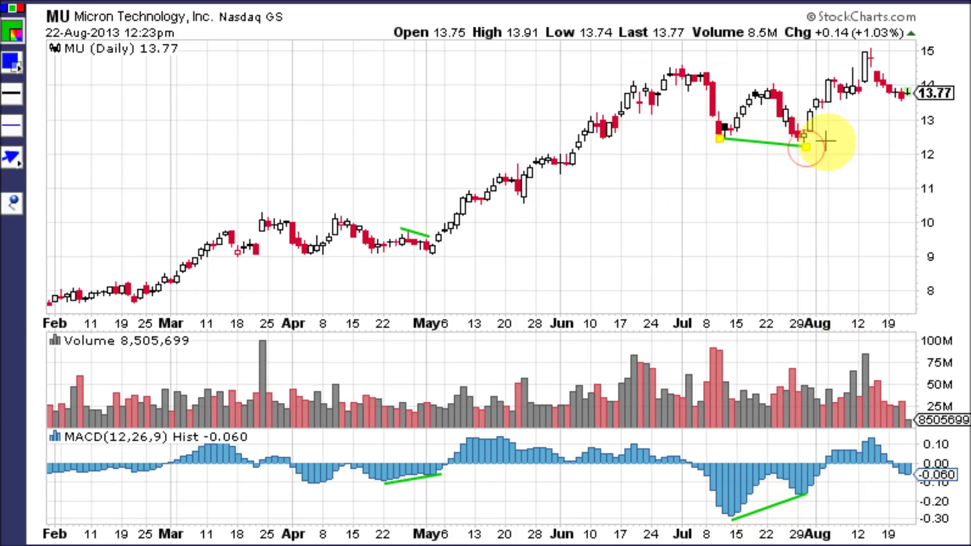
left_click(860, 141)
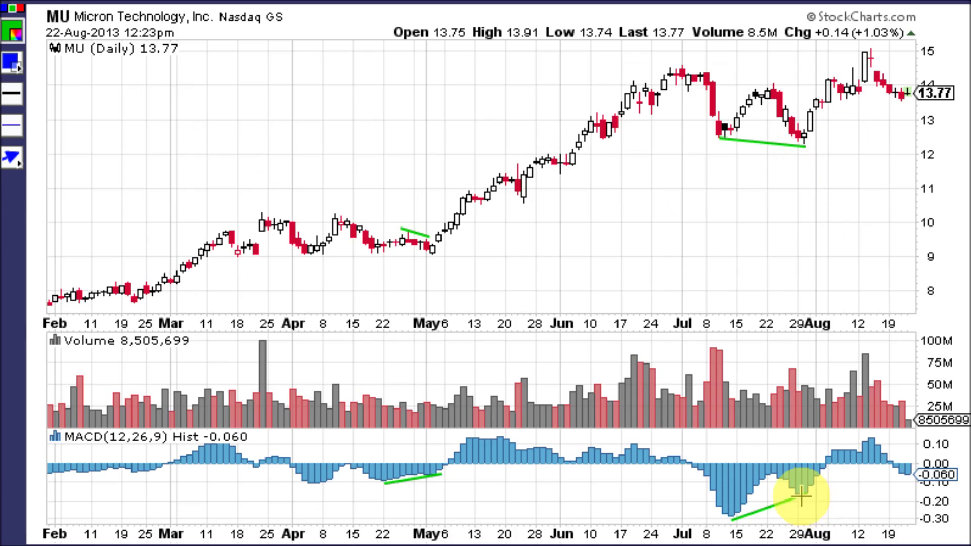
left_click_drag(801, 498, 808, 494)
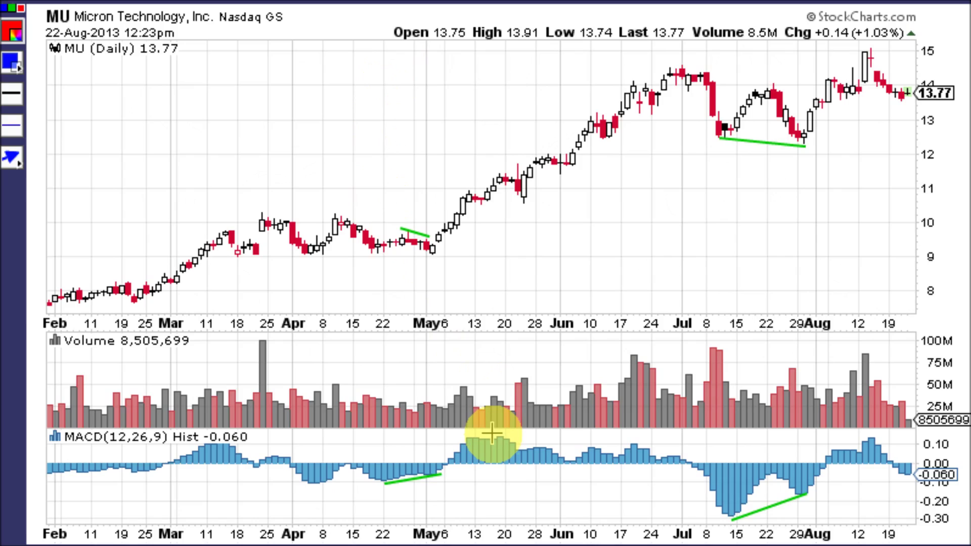
Step: Draw a falling red line over the MACD histogram peaks from mid-May to July and a rising red line over the price highs
left_click_drag(497, 434, 674, 450)
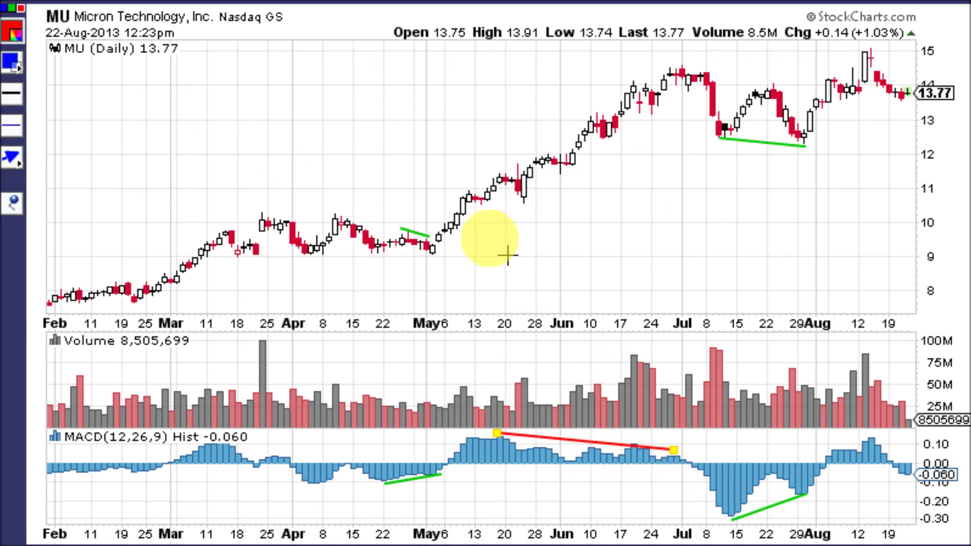
mouse_move(460, 191)
left_mouse_down()
mouse_move(629, 113)
mouse_move(608, 87)
mouse_move(655, 59)
mouse_move(680, 61)
left_mouse_up()
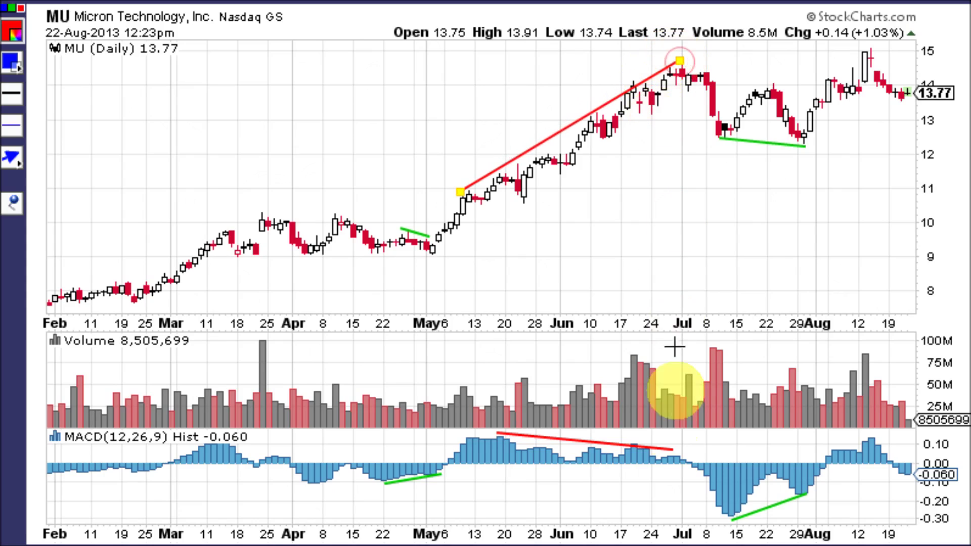
left_click(687, 463)
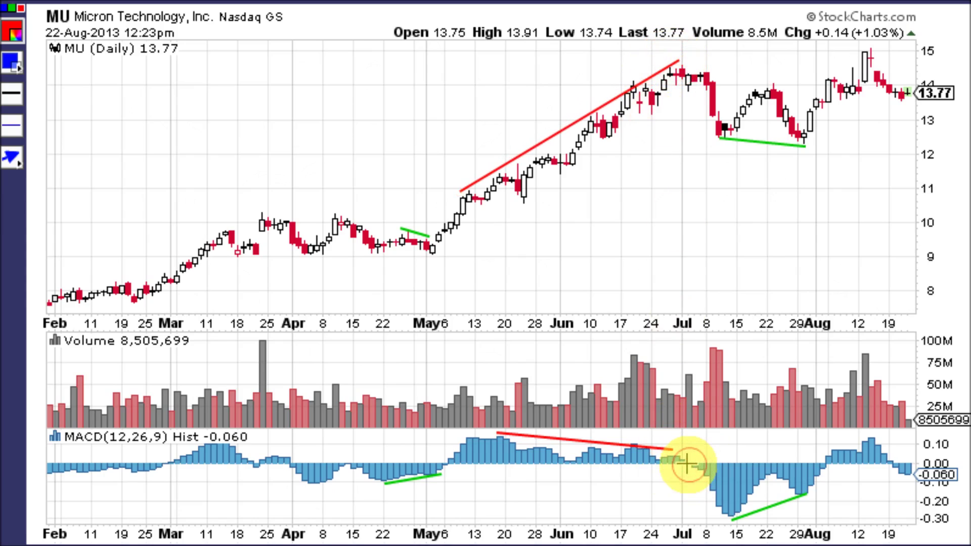